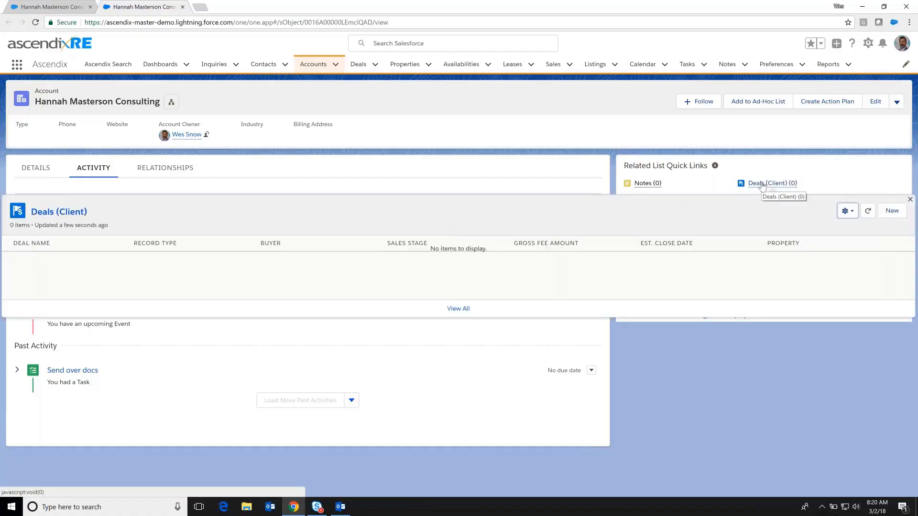
- Create a new client deal with Tenant Representation as the deal type
click(892, 211)
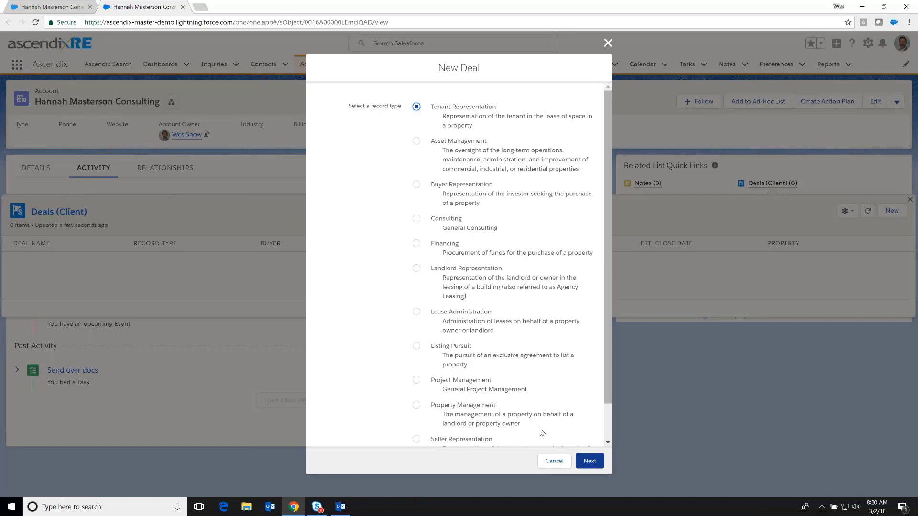
click(590, 461)
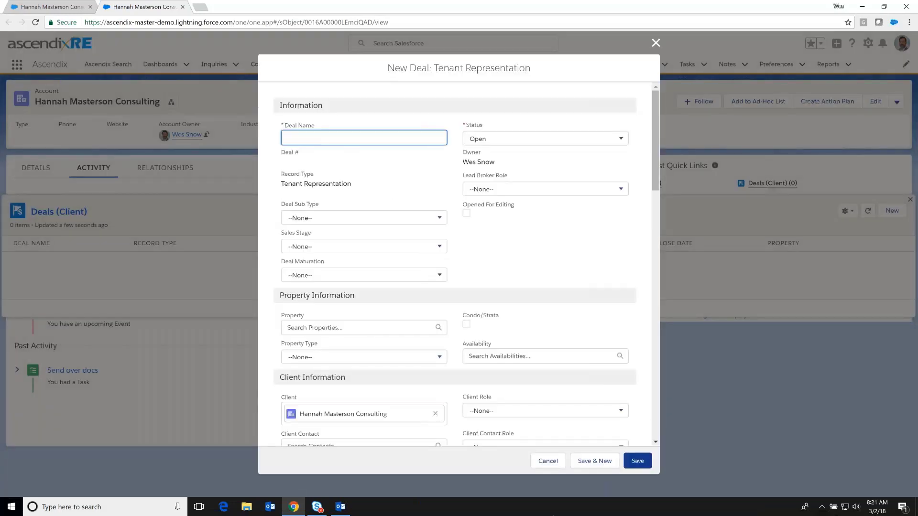
- Name the deal HMC Lease Deal and set its sales stage to Project Initiation
text(HMC Lease Deal)
click(353, 246)
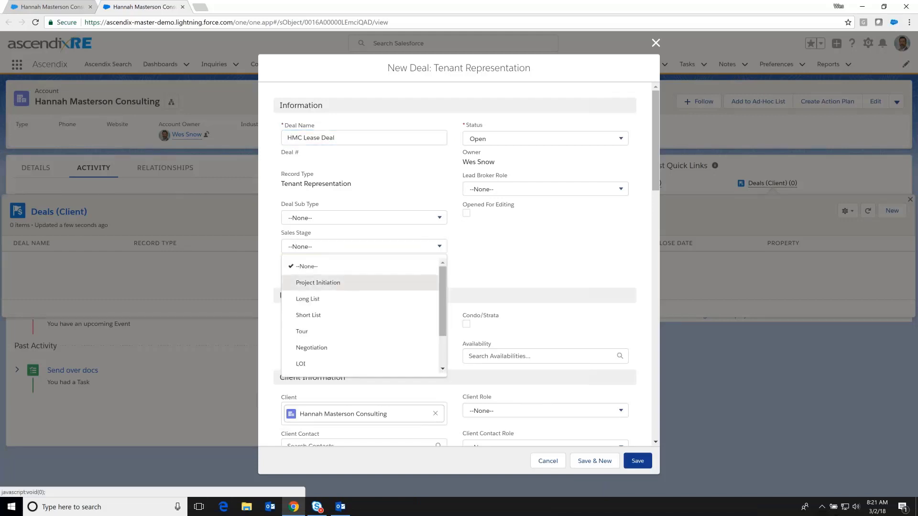
click(352, 285)
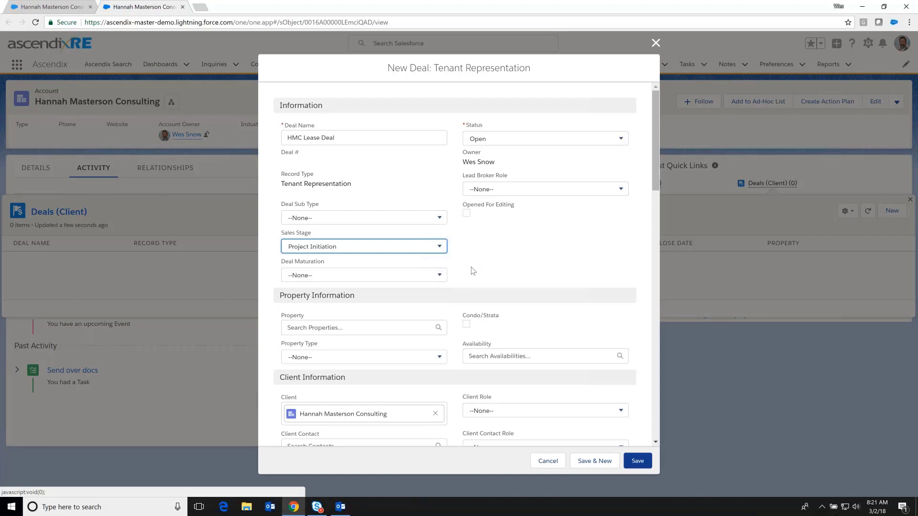
scroll(471, 270, down, 1)
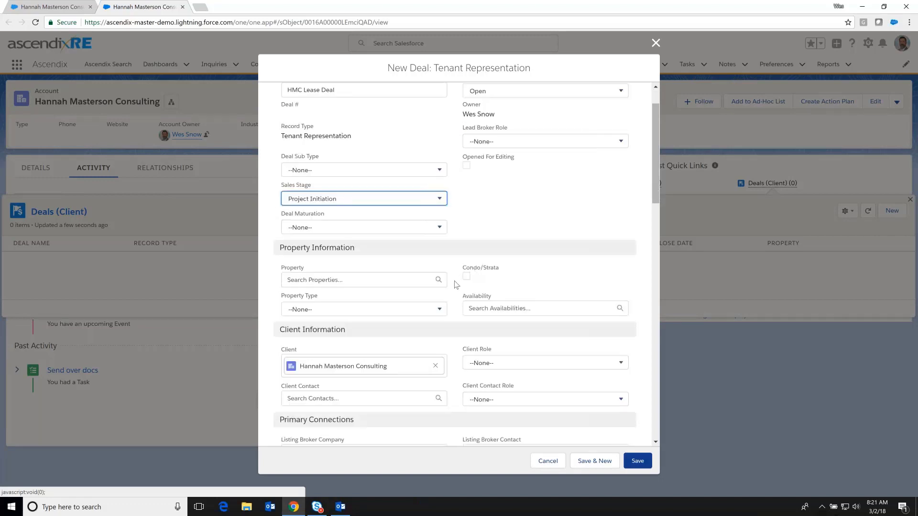
scroll(456, 285, down, 1)
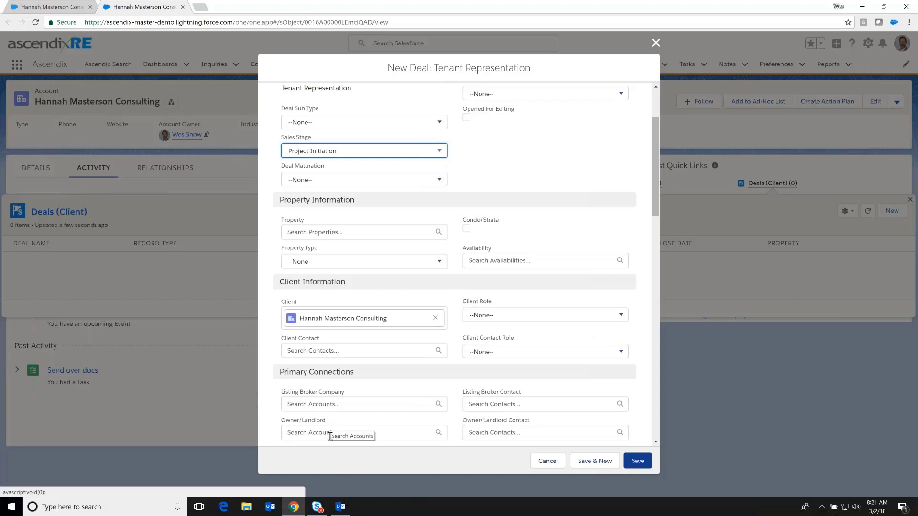
- Set Client Role to Tenant, choose the client contact, and give the contact the Tenant role
click(493, 315)
scroll(491, 338, down, 1)
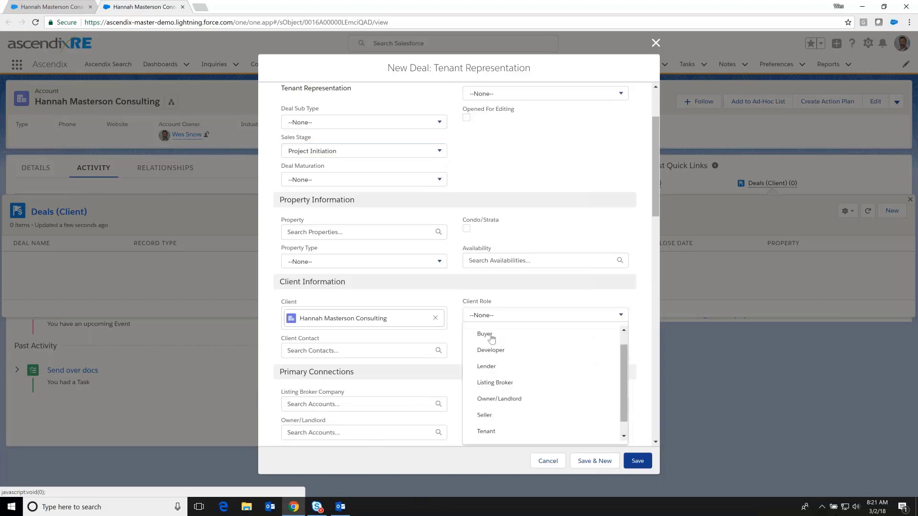
scroll(487, 382, down, 1)
click(486, 415)
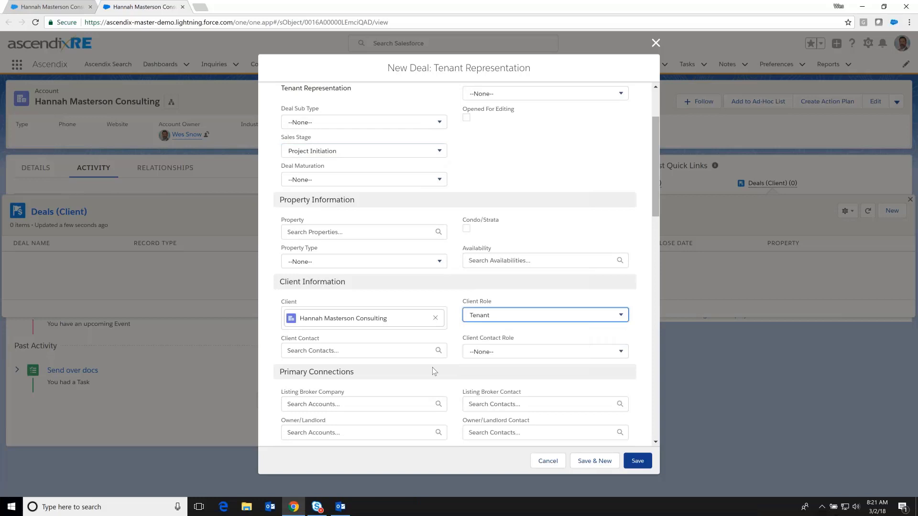
click(373, 351)
click(375, 373)
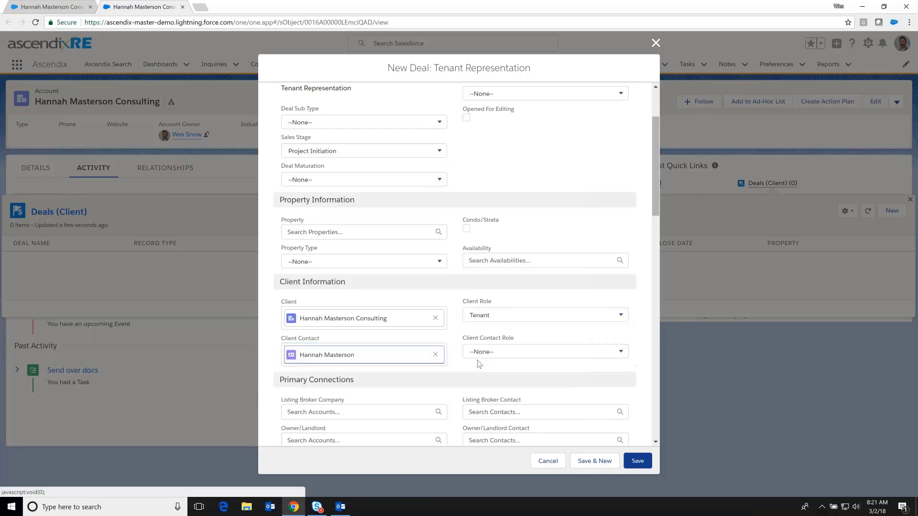
click(483, 315)
scroll(495, 402, down, 2)
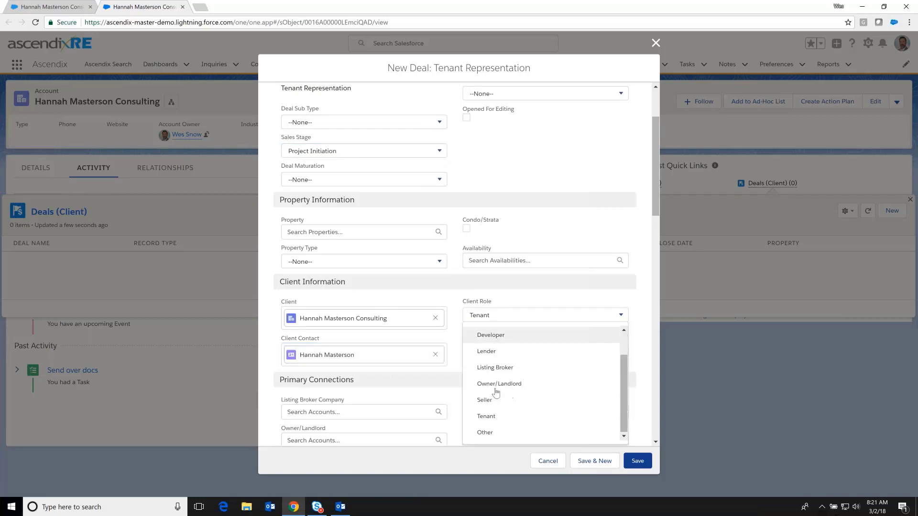
click(487, 416)
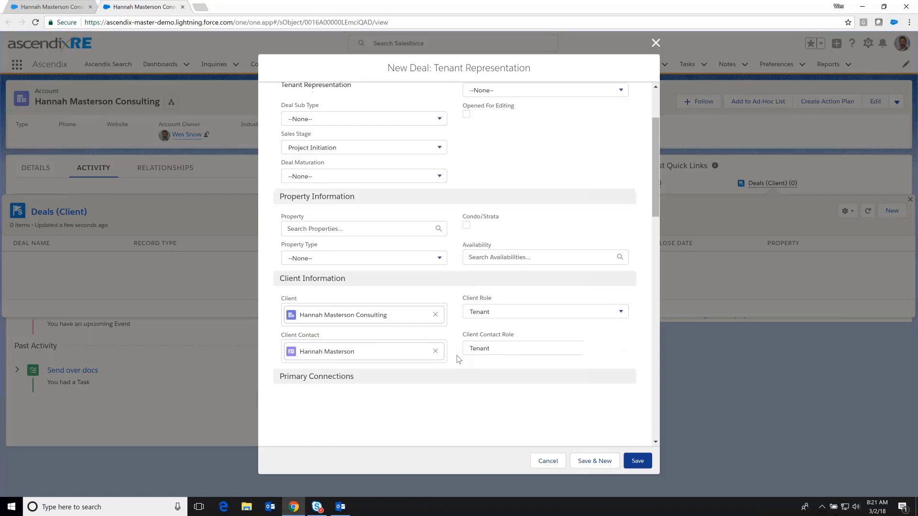
scroll(459, 359, down, 2)
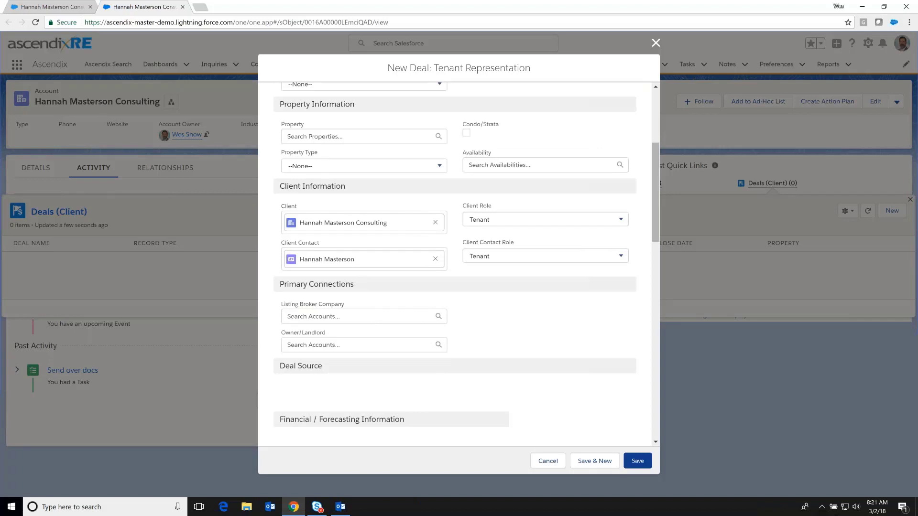
scroll(459, 360, down, 3)
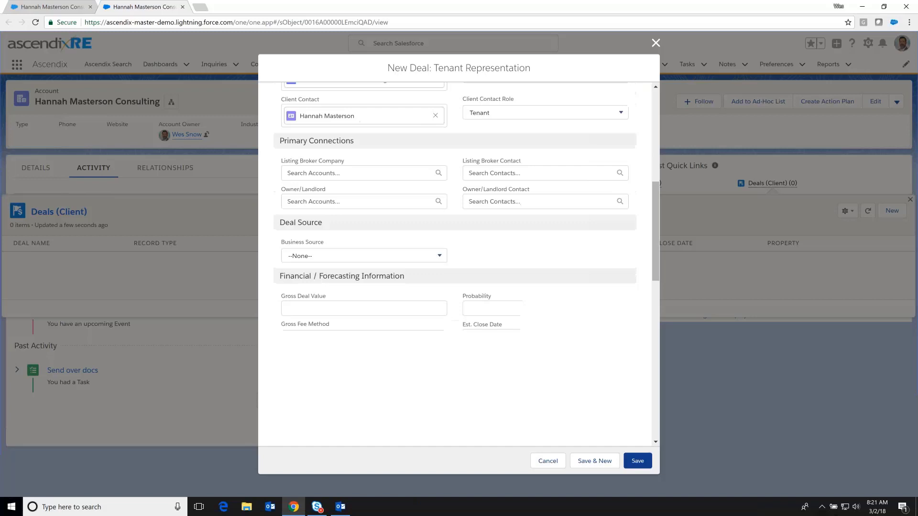
- Enter a gross deal value of 2,100,000 and a probability of 20
click(336, 308)
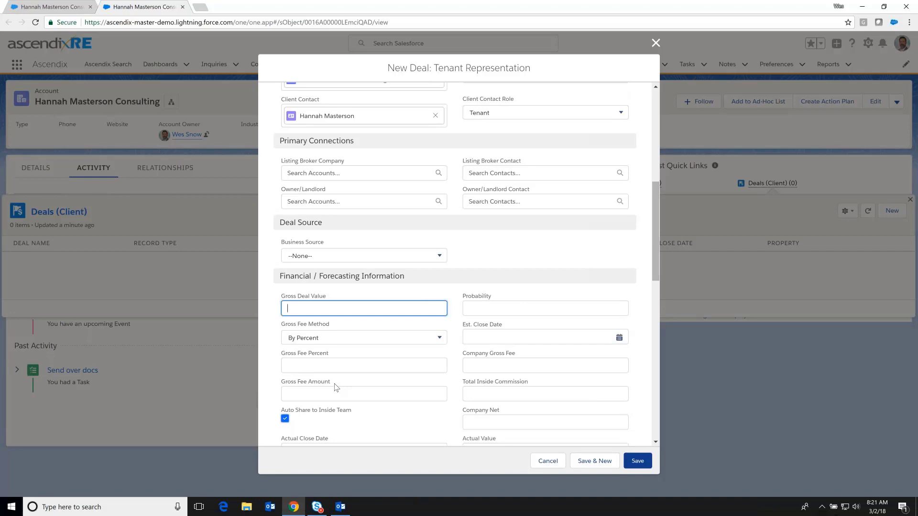
text(2,100,00)
text(0)
key(Tab)
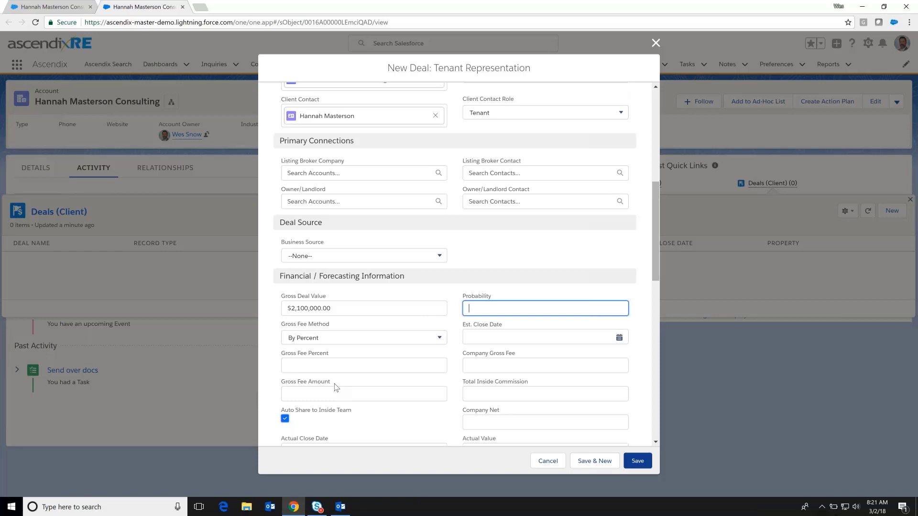
text(2)
text(0)
- Set the estimated close date to July 18, 2019 using the calendar
click(619, 337)
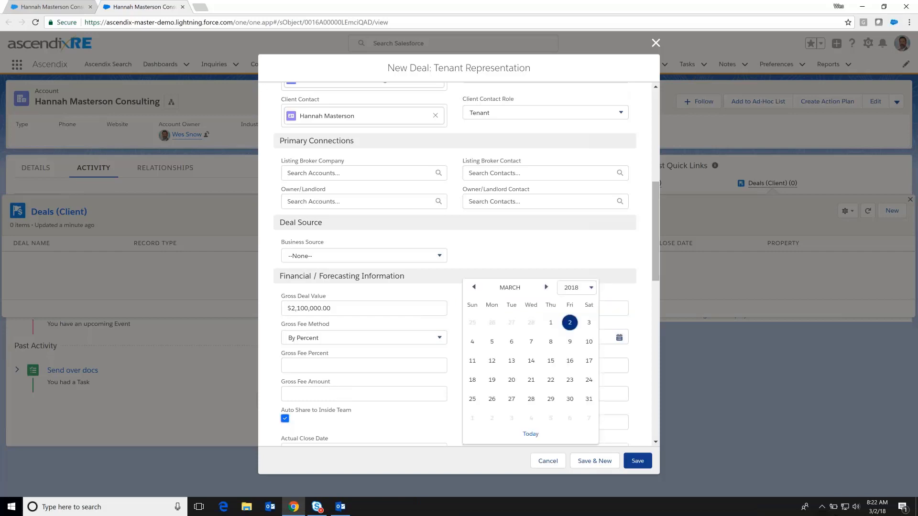
click(591, 288)
scroll(581, 344, down, 3)
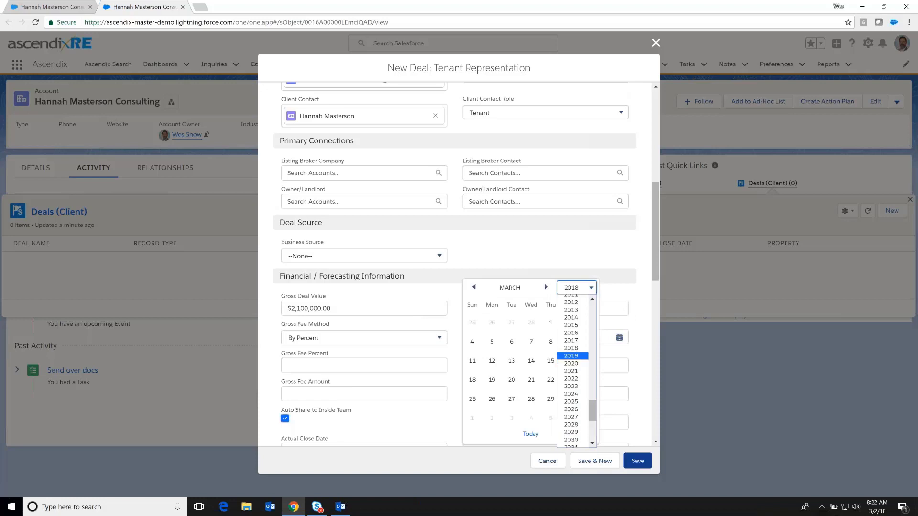
click(573, 356)
click(546, 287)
click(546, 286)
click(546, 287)
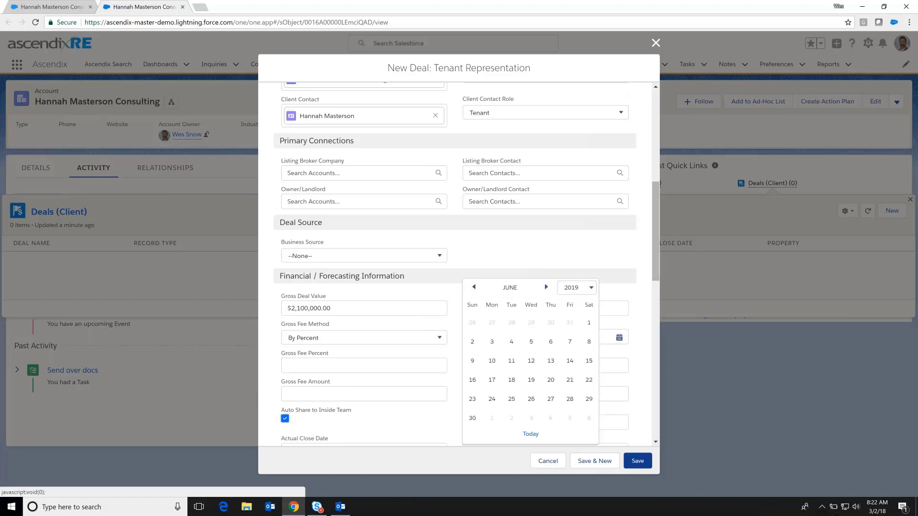
click(546, 287)
click(551, 360)
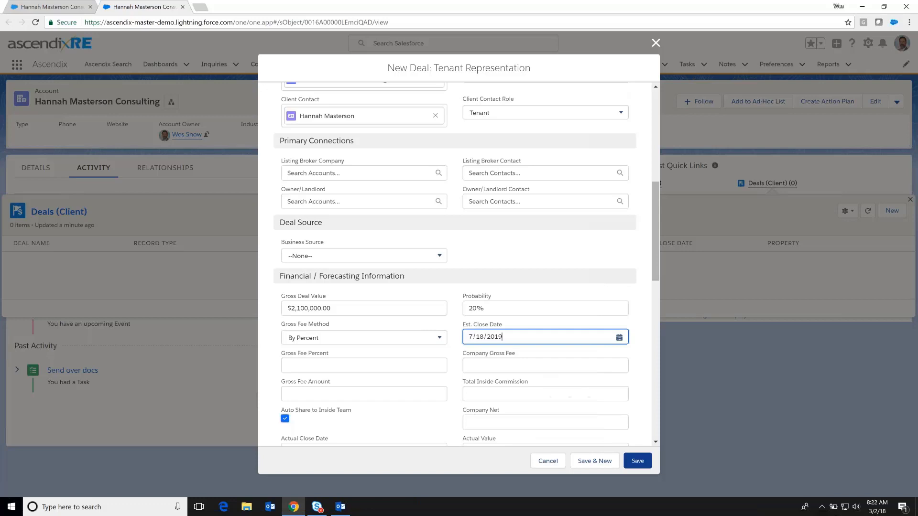
click(621, 432)
- Save the new HMC Lease Deal record
click(638, 461)
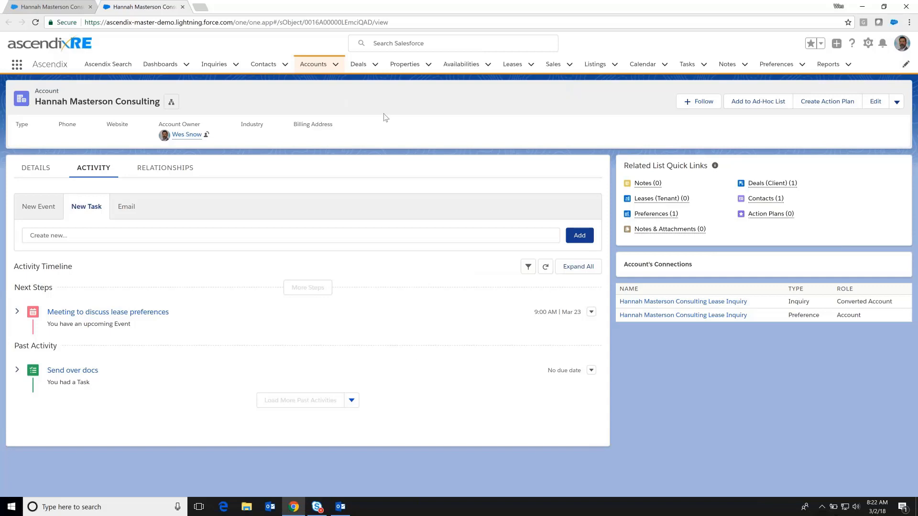
- Go to Deals and switch to the Open Deals list view
click(359, 66)
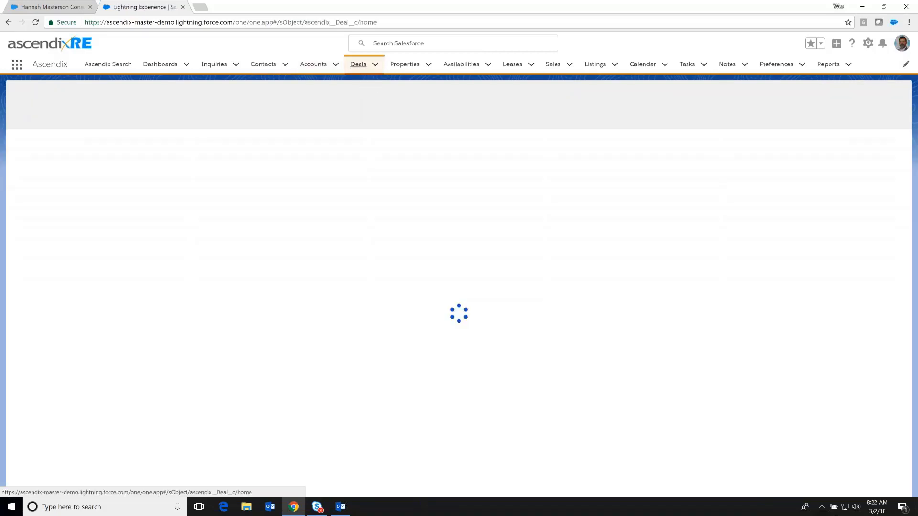
click(111, 100)
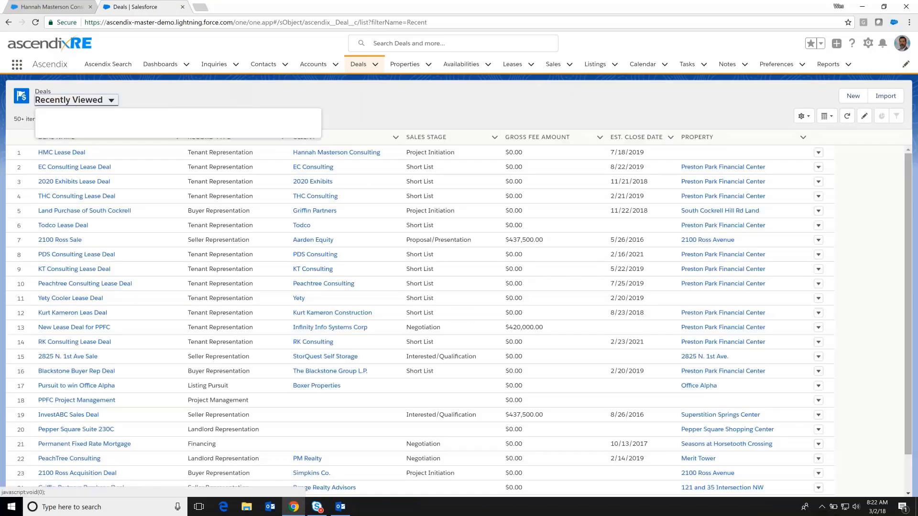
click(71, 172)
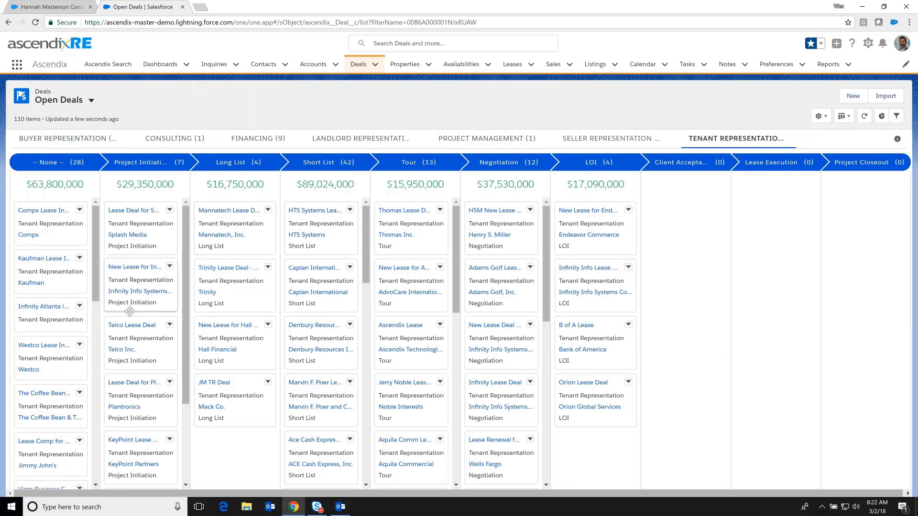
- Try dragging the HMC Lease Deal card from Project Initiation onto the Short List column
scroll(130, 311, down, 3)
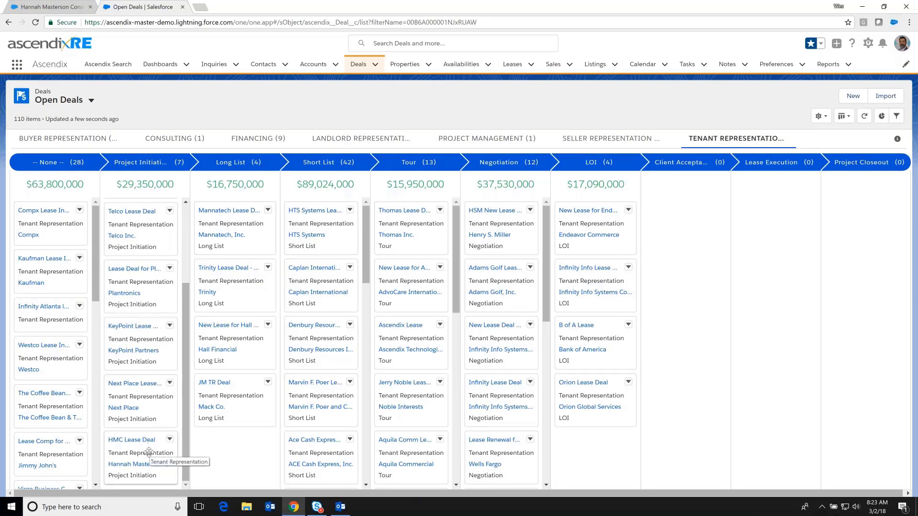
drag(149, 452, 143, 186)
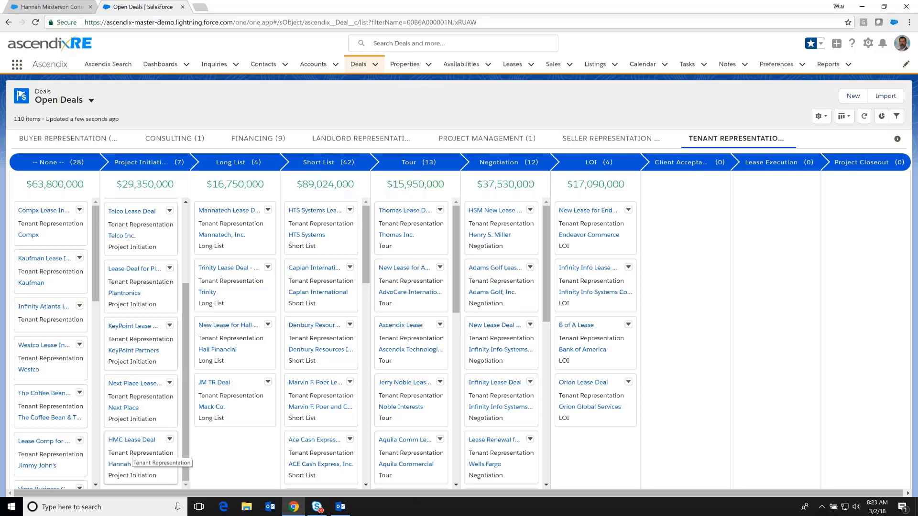
drag(131, 457, 301, 216)
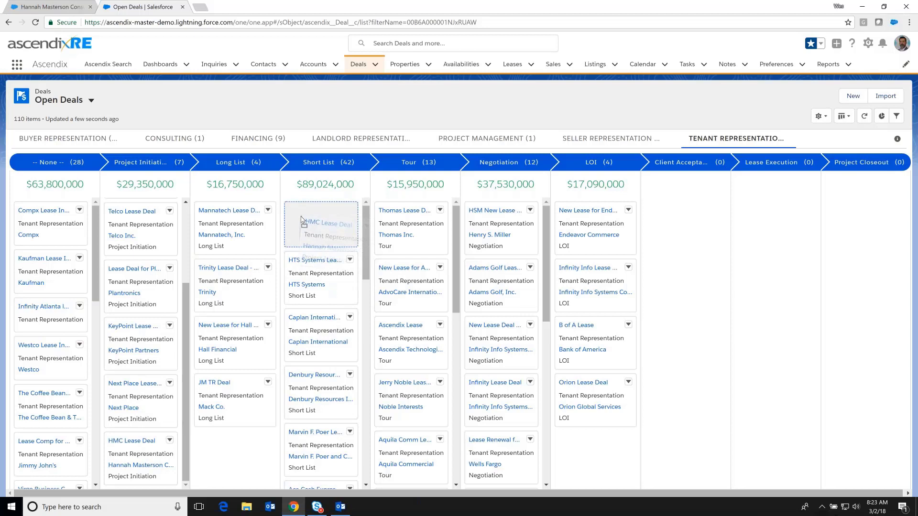
- Drop HMC Lease Deal into Short List and check its empty Prospective Properties list
drag(301, 219, 301, 219)
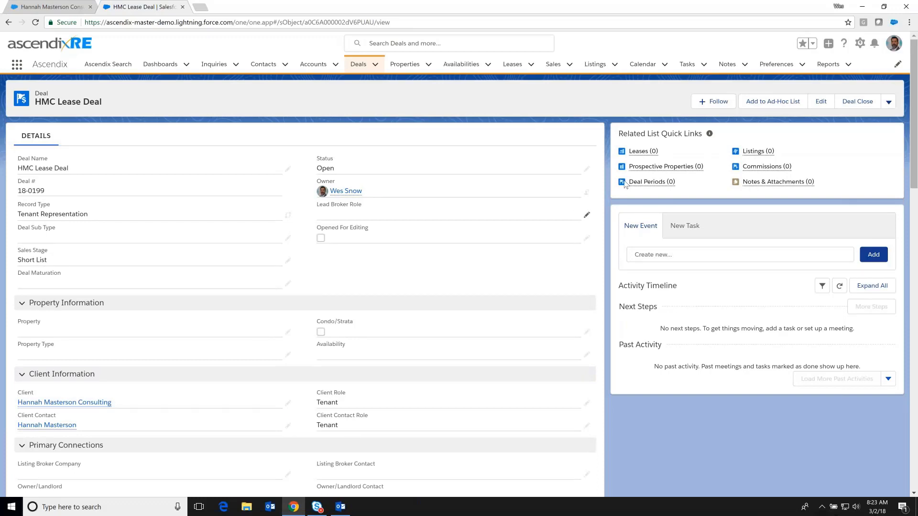
mouse_move(638, 172)
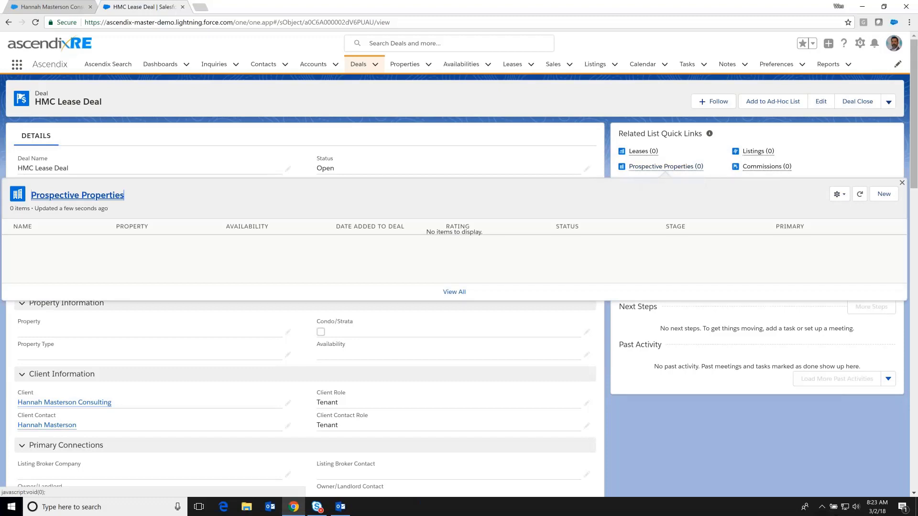
- Add Preston Park Financial Center and Merit Tower as prospective properties, discarding the extra blank form
click(884, 194)
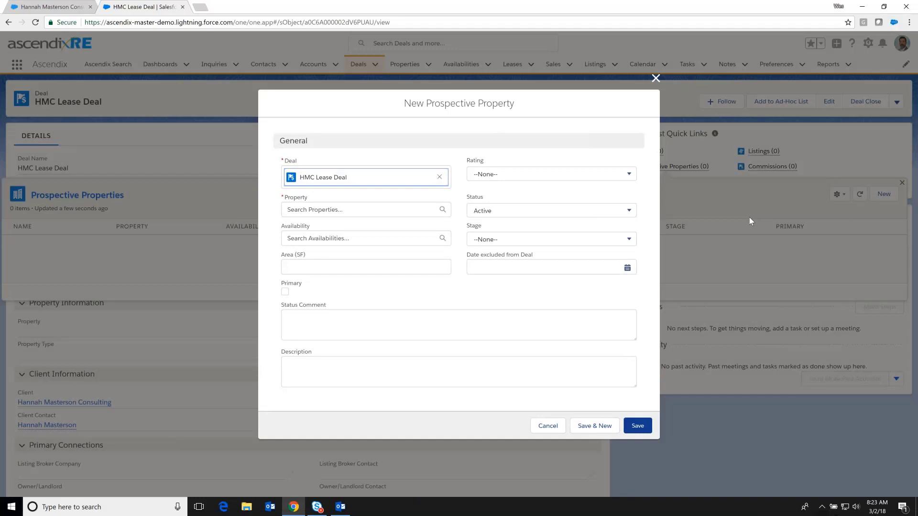
click(334, 210)
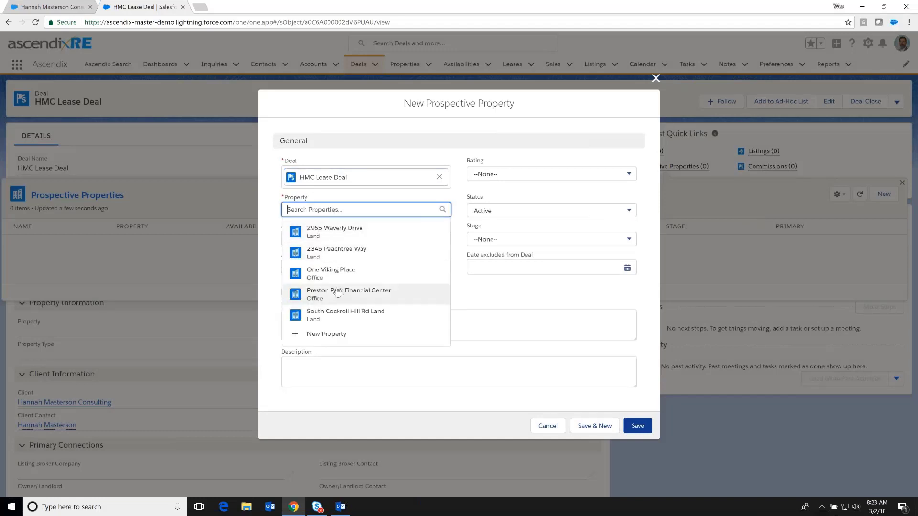
click(338, 290)
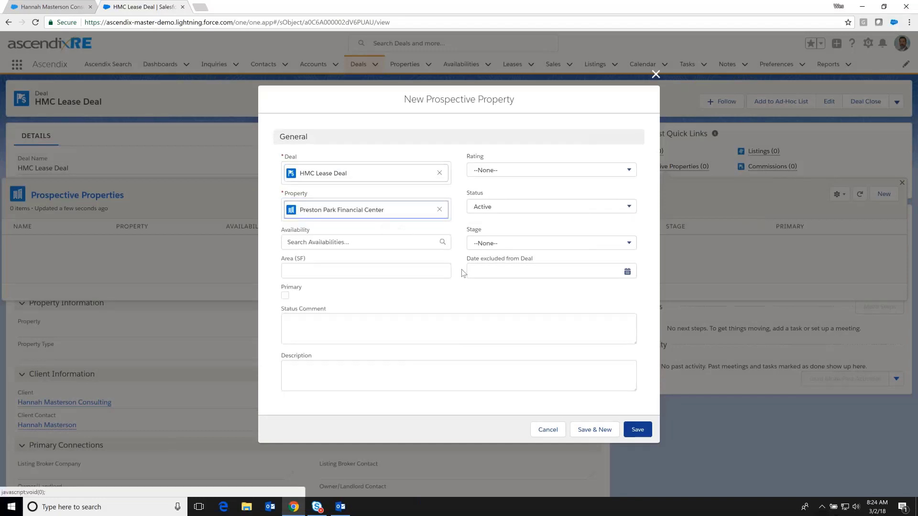
click(639, 430)
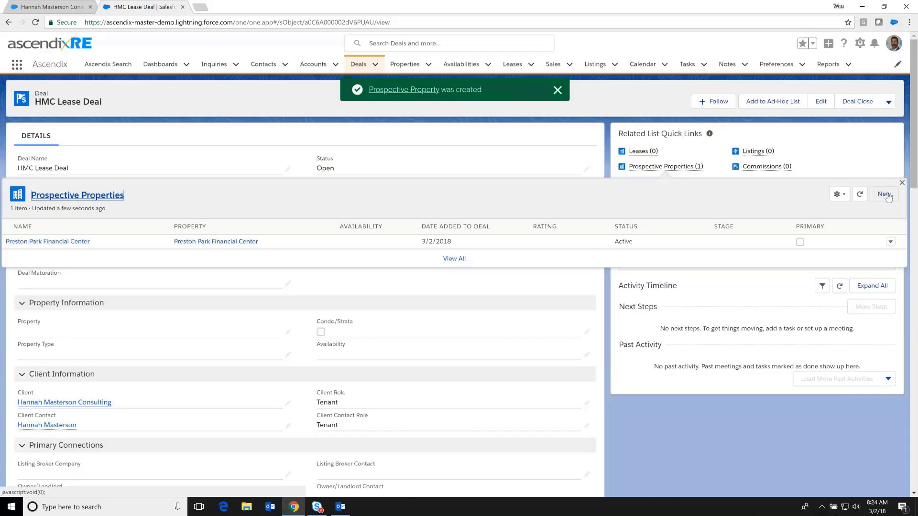
click(885, 195)
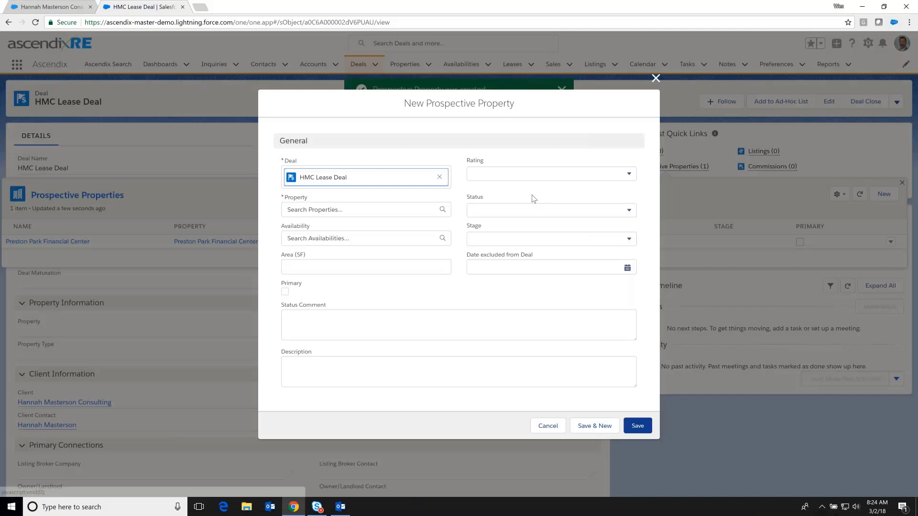
text(Mei)
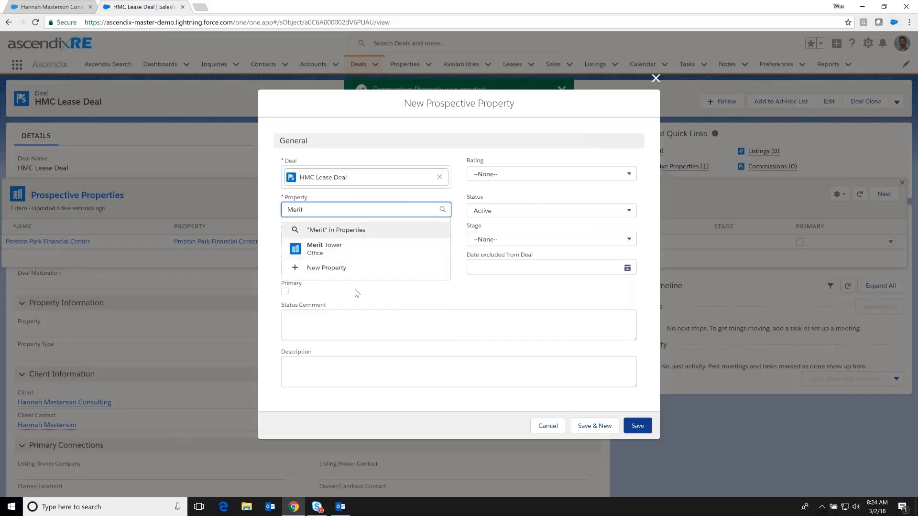
click(330, 249)
click(638, 430)
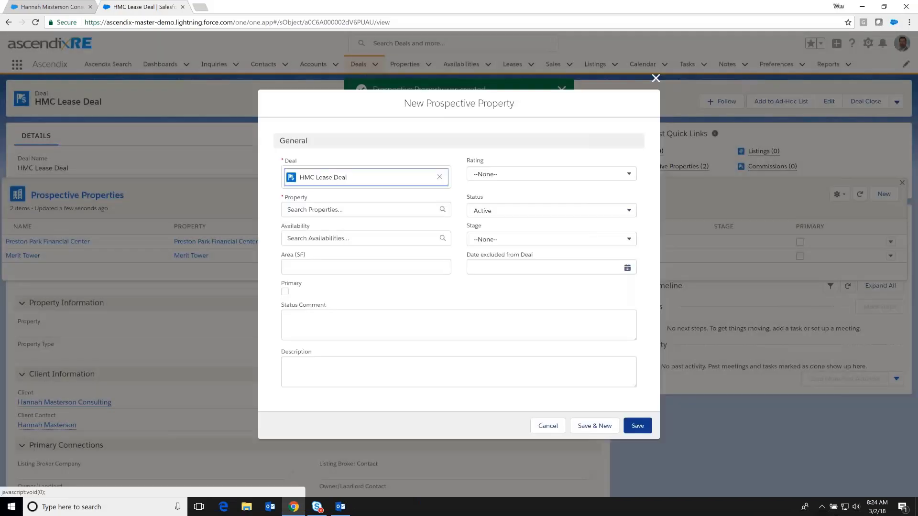
click(361, 211)
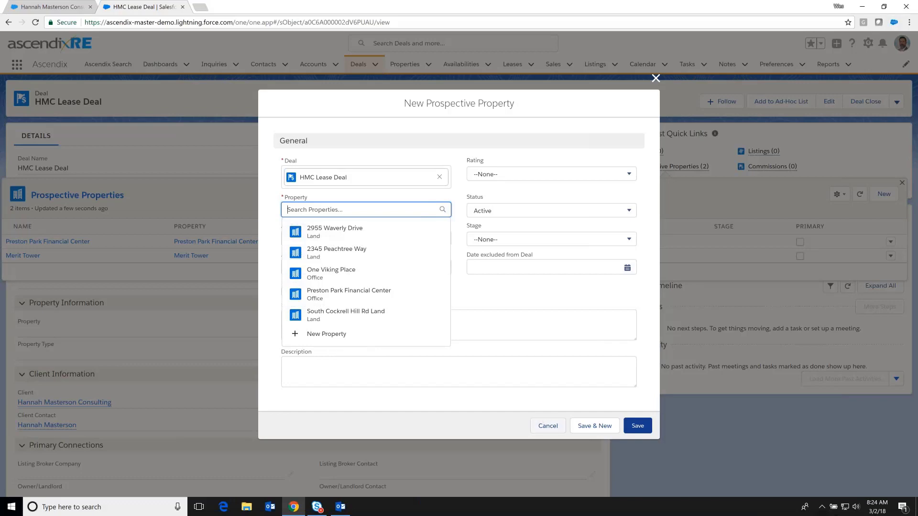
click(547, 427)
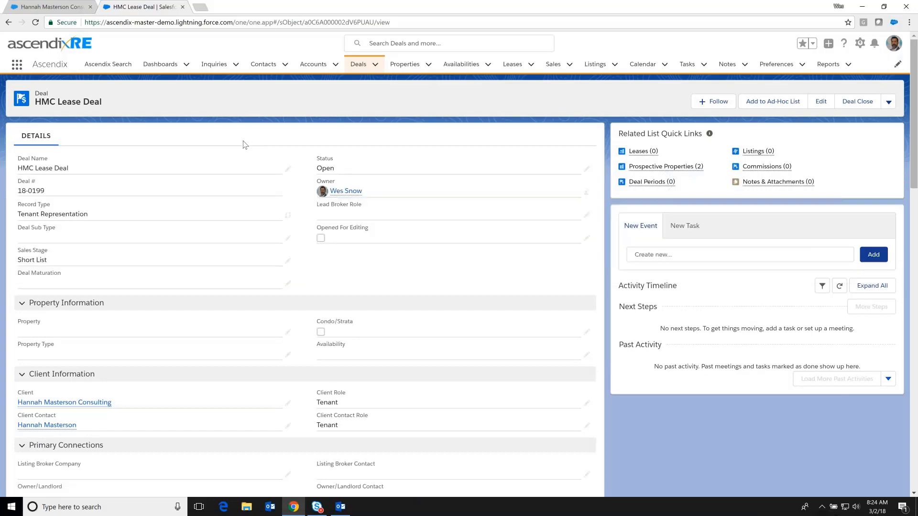
- Set the deal's property to Preston Park Financial Center with property type Office
click(288, 333)
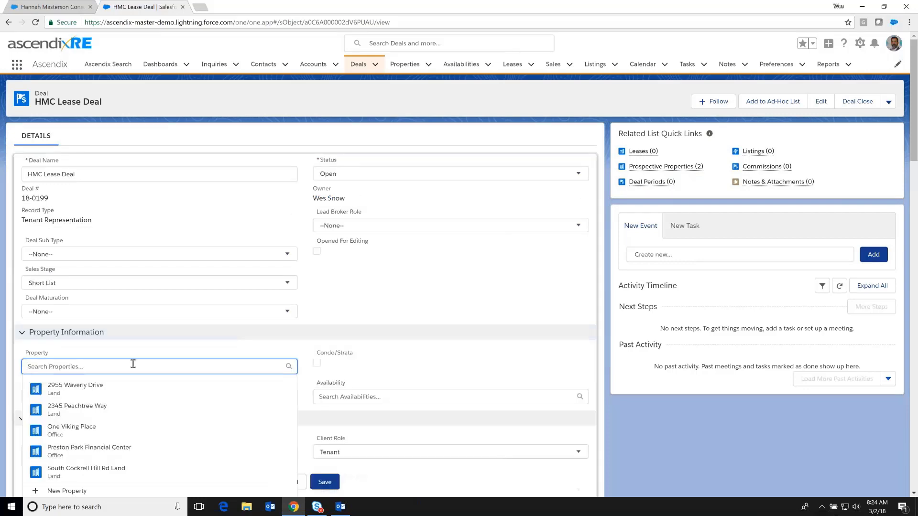
click(90, 450)
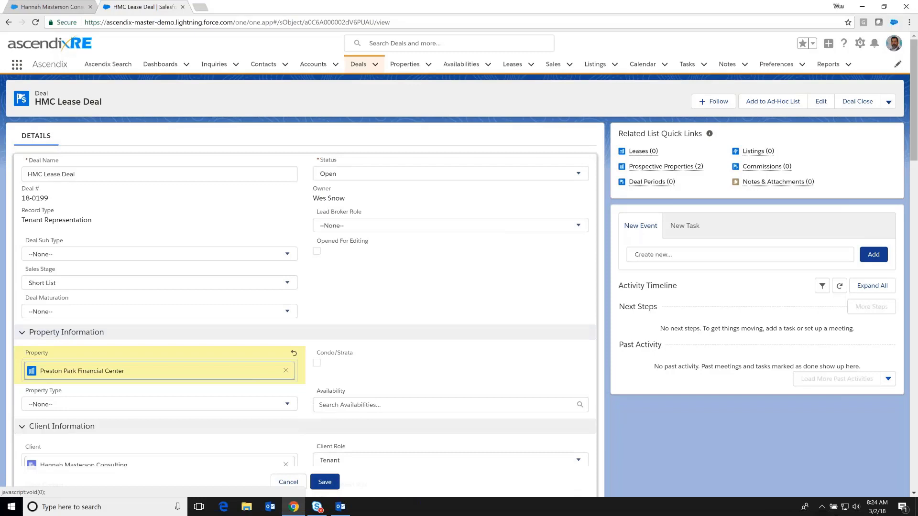
click(226, 404)
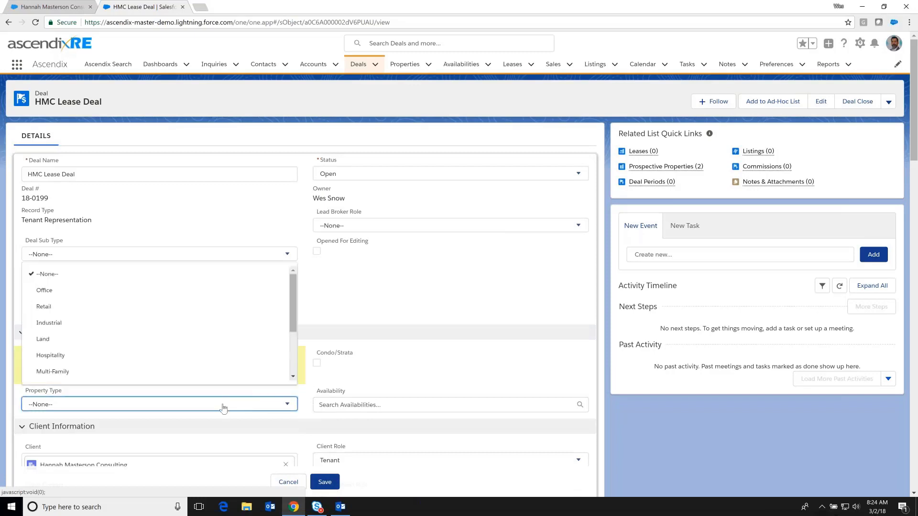
click(67, 290)
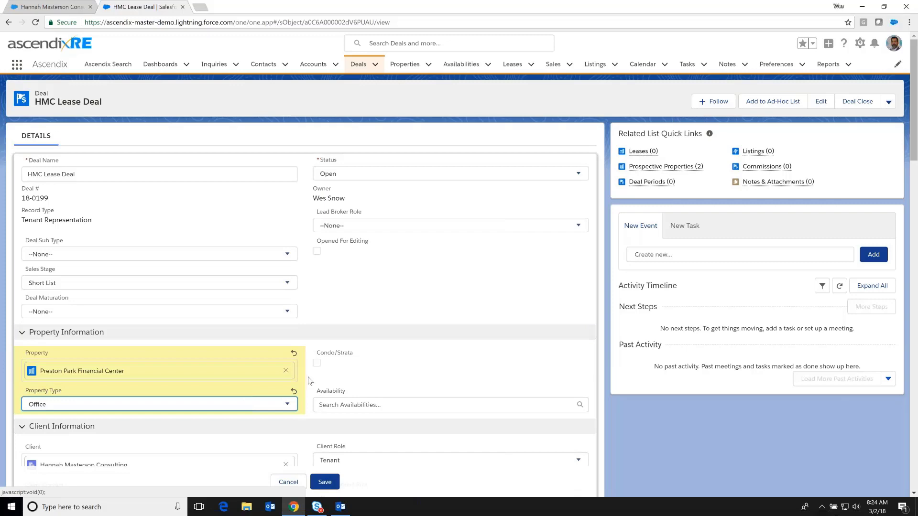
- Choose Transwestern Commercial Services LLC as listing broker and Griffin Partners as owner/landlord
scroll(308, 381, down, 5)
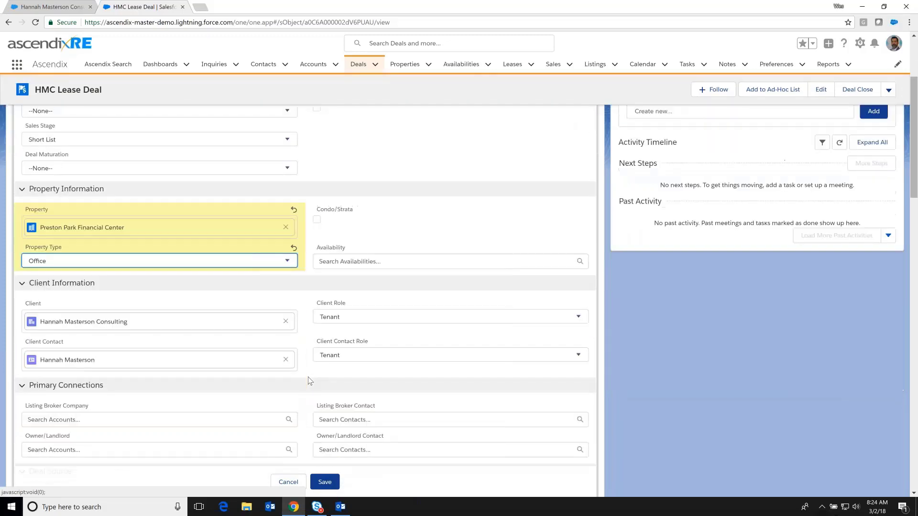
click(140, 325)
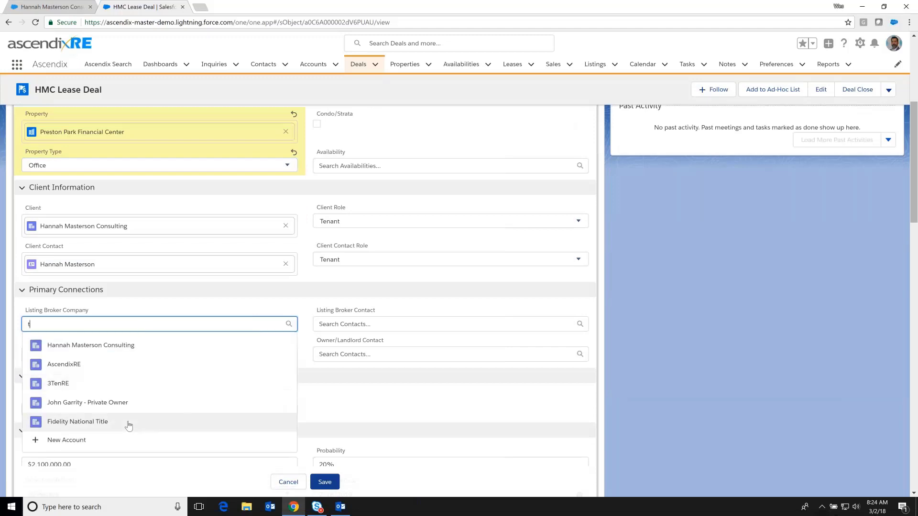
text(trans)
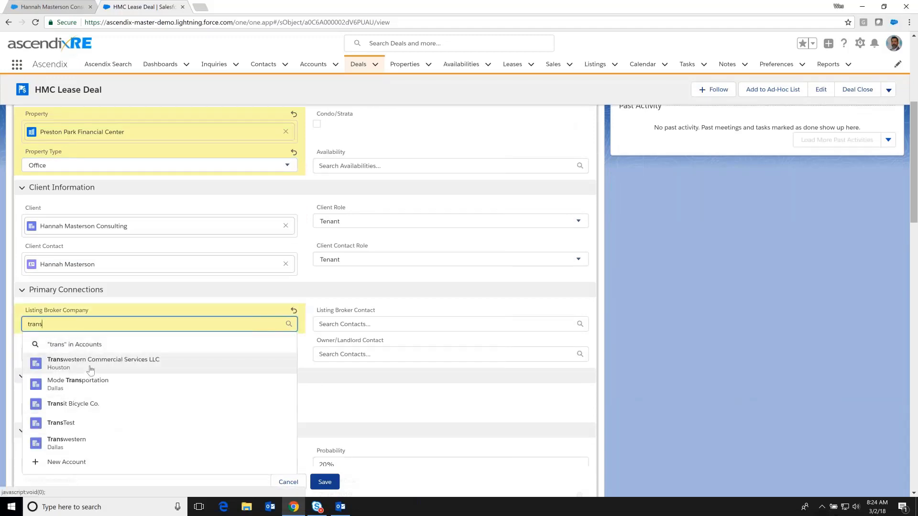
click(91, 366)
click(87, 365)
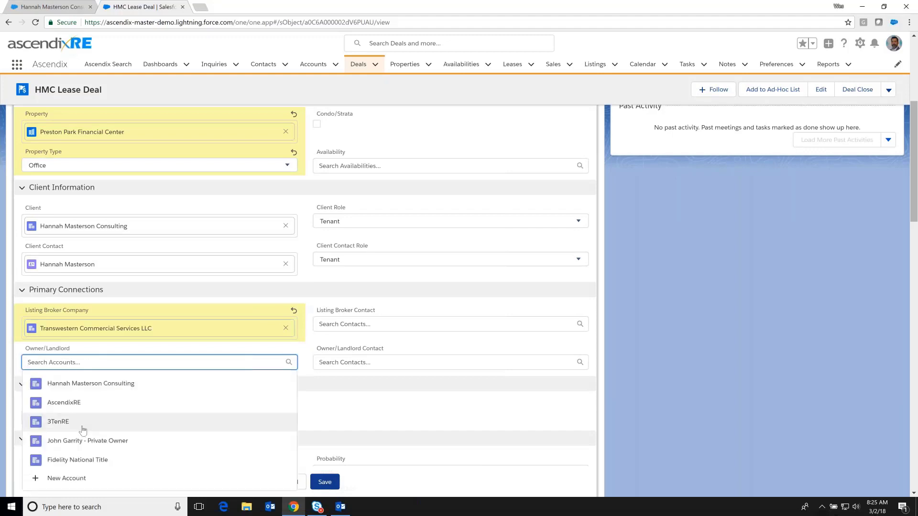
text(Griffin)
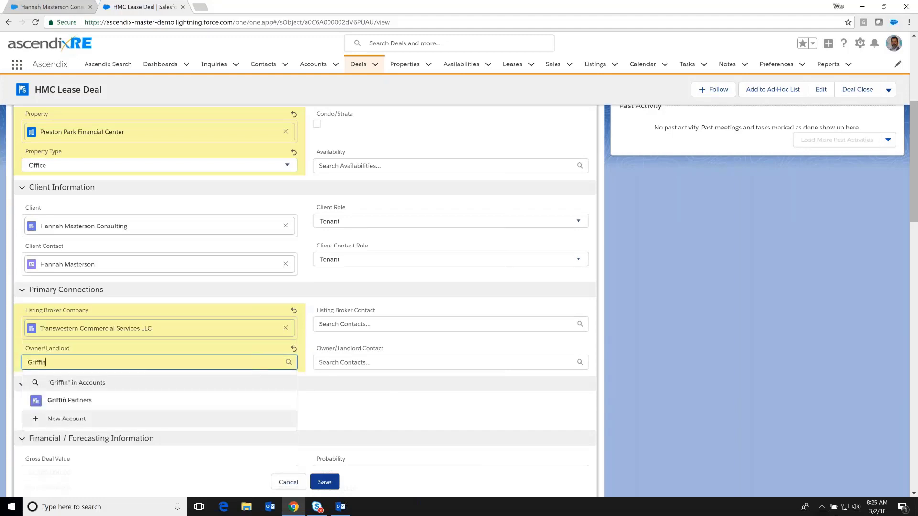
click(94, 406)
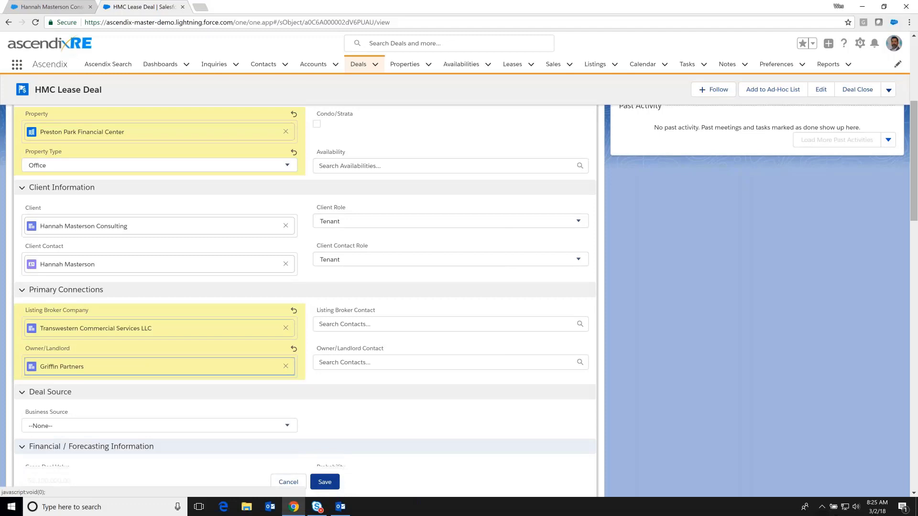
- Save the edited deal and confirm it lists two prospective properties
click(334, 482)
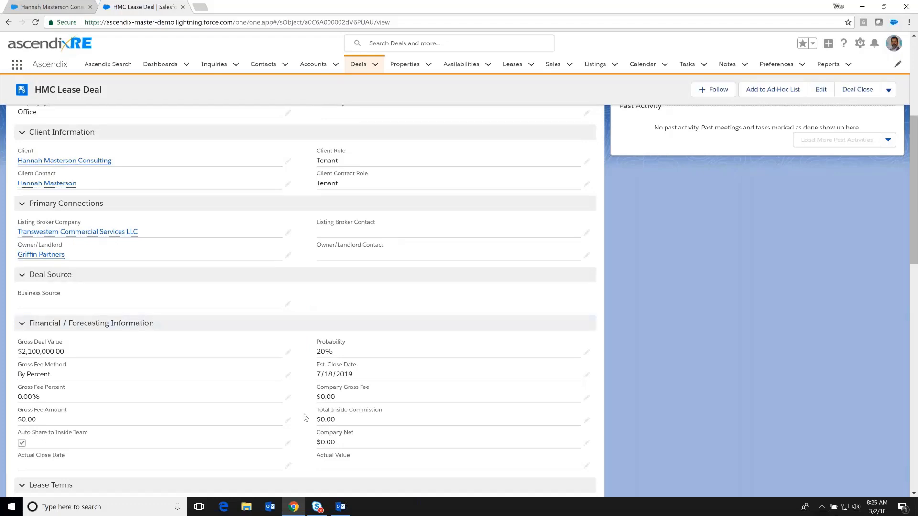
scroll(309, 223, up, 2)
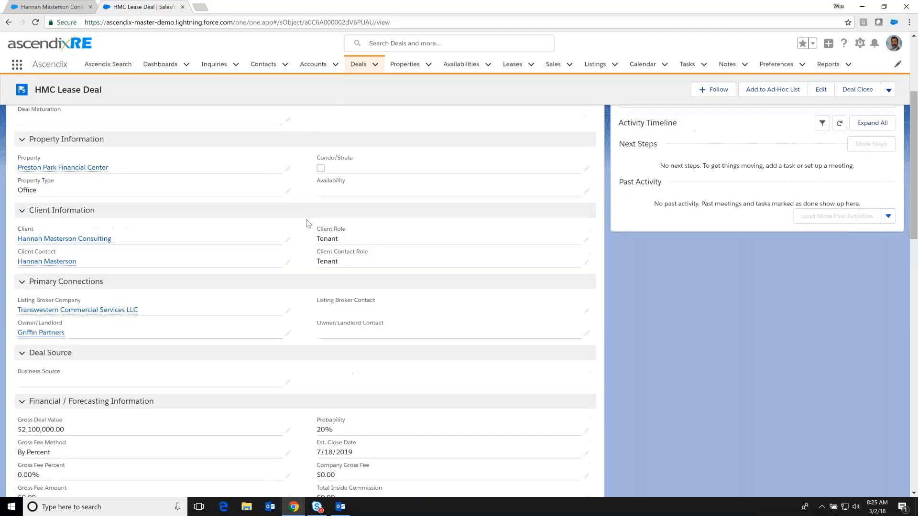
scroll(309, 223, up, 3)
mouse_move(633, 168)
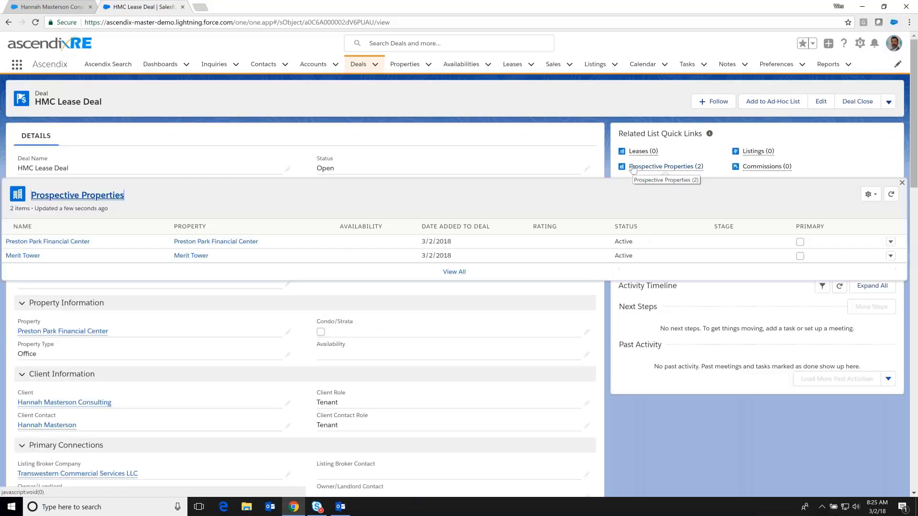